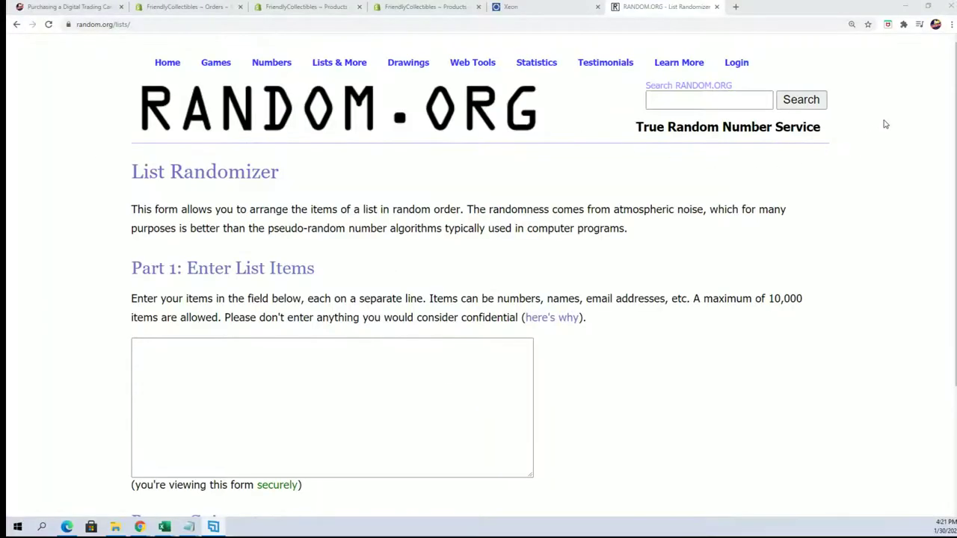
Copy the list of 19 owner names from Notepad.
{"action": "left_click_drag", "start_coordinate": [688, 95], "coordinate": [669, 52]}
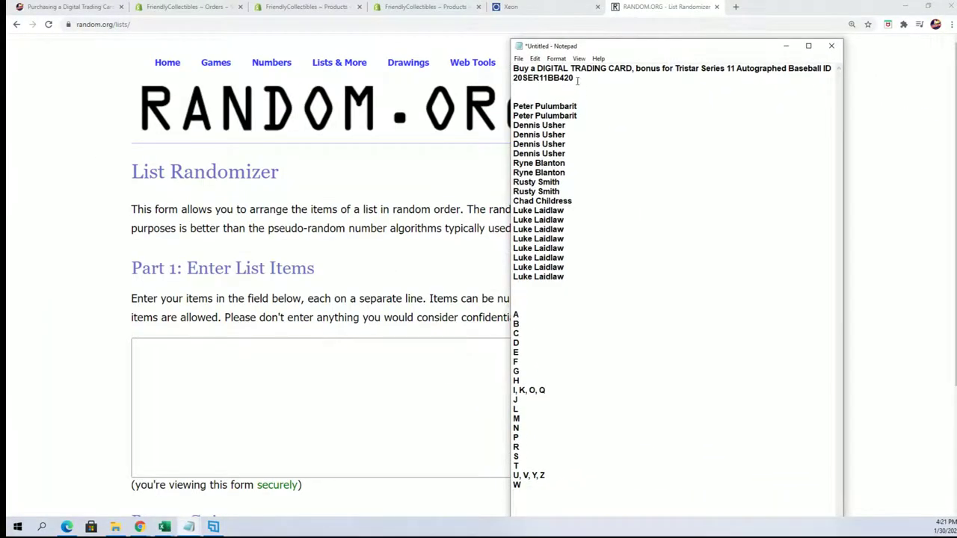
{"action": "left_click_drag", "start_coordinate": [578, 79], "coordinate": [513, 79]}
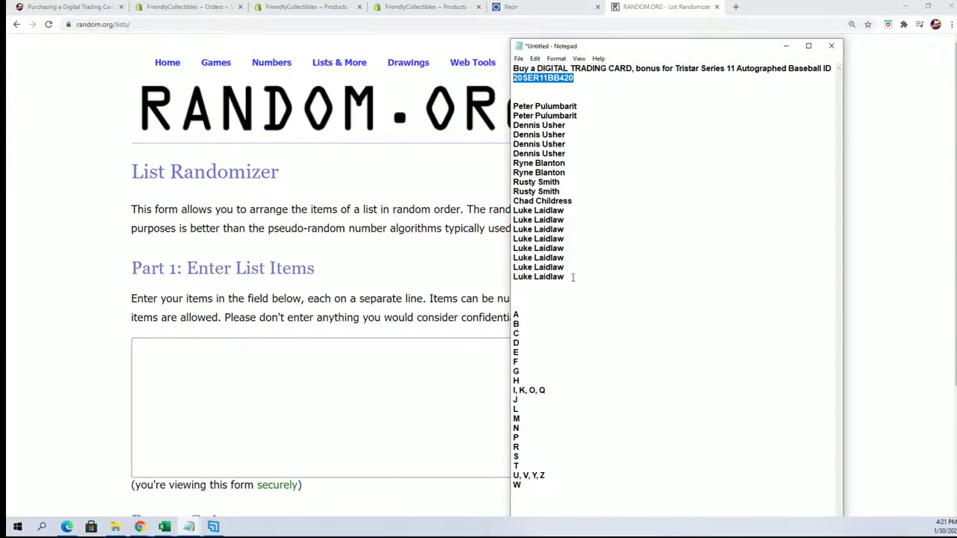
{"action": "left_click_drag", "start_coordinate": [573, 278], "coordinate": [493, 104]}
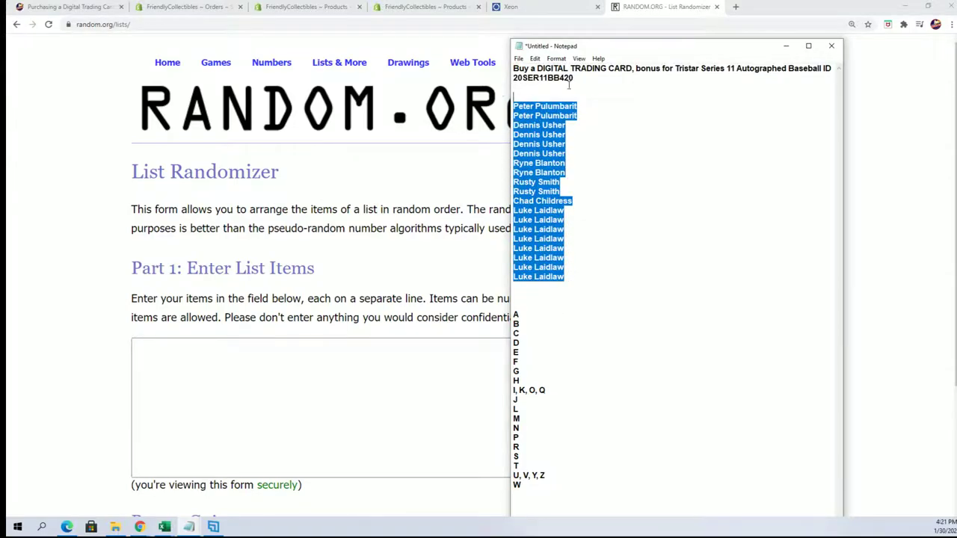
{"action": "left_click_drag", "start_coordinate": [568, 85], "coordinate": [519, 84]}
{"action": "left_click_drag", "start_coordinate": [566, 278], "coordinate": [513, 106]}
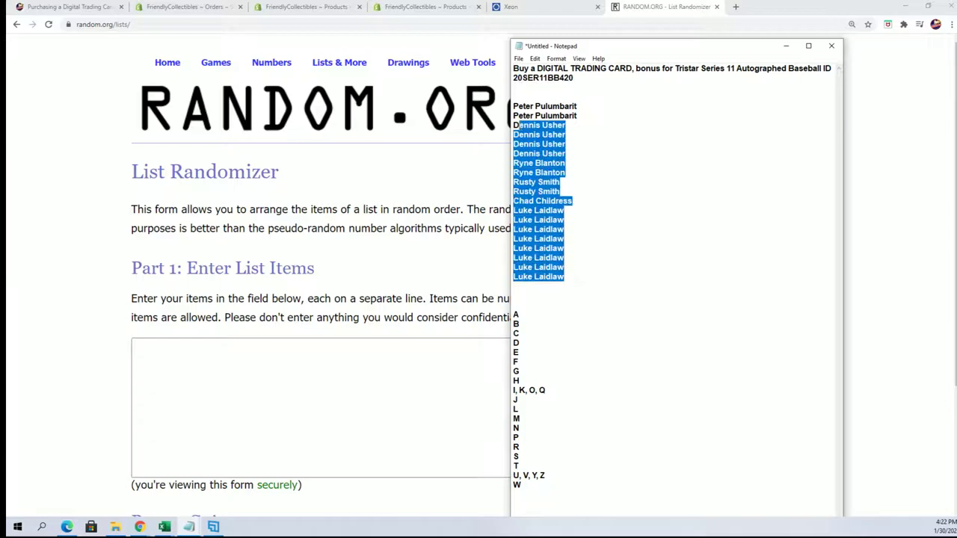
{"action": "right_click", "coordinate": [537, 127]}
{"action": "left_click", "coordinate": [561, 155]}
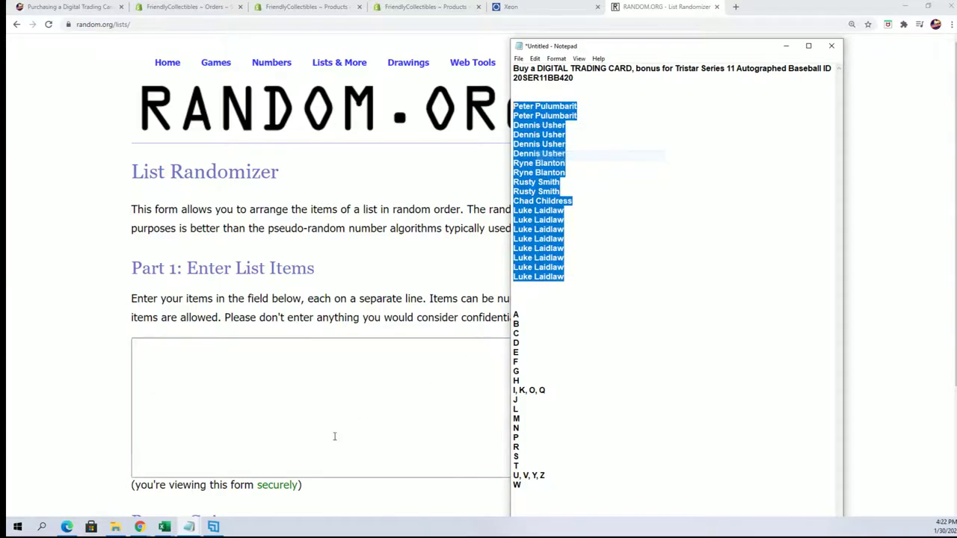
Paste the owner names into the List Randomizer box and randomize them.
{"action": "left_click", "coordinate": [139, 347]}
{"action": "right_click", "coordinate": [140, 348]}
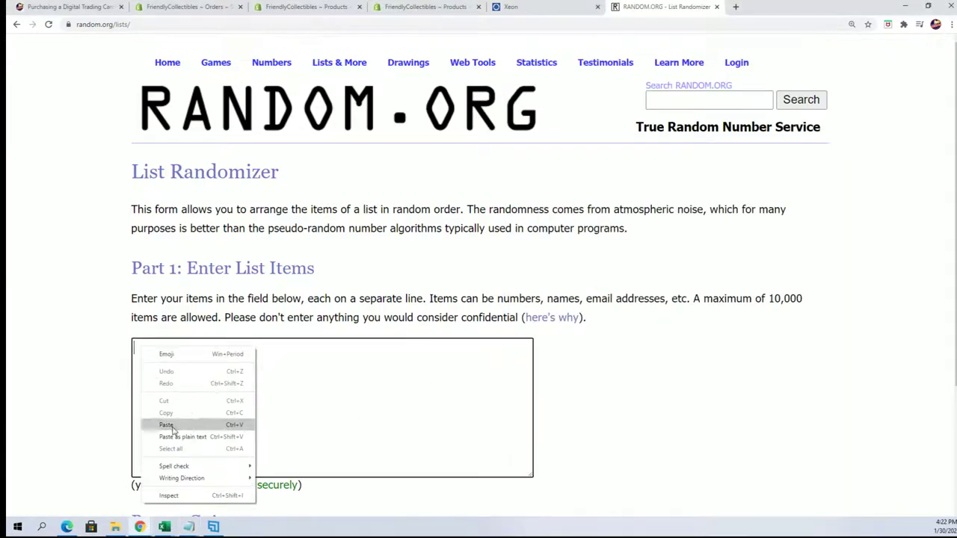
{"action": "left_click", "coordinate": [173, 427]}
{"action": "scroll", "coordinate": [249, 457], "scroll_direction": "down", "scroll_amount": 3}
{"action": "scroll", "coordinate": [249, 457], "scroll_direction": "up", "scroll_amount": 1}
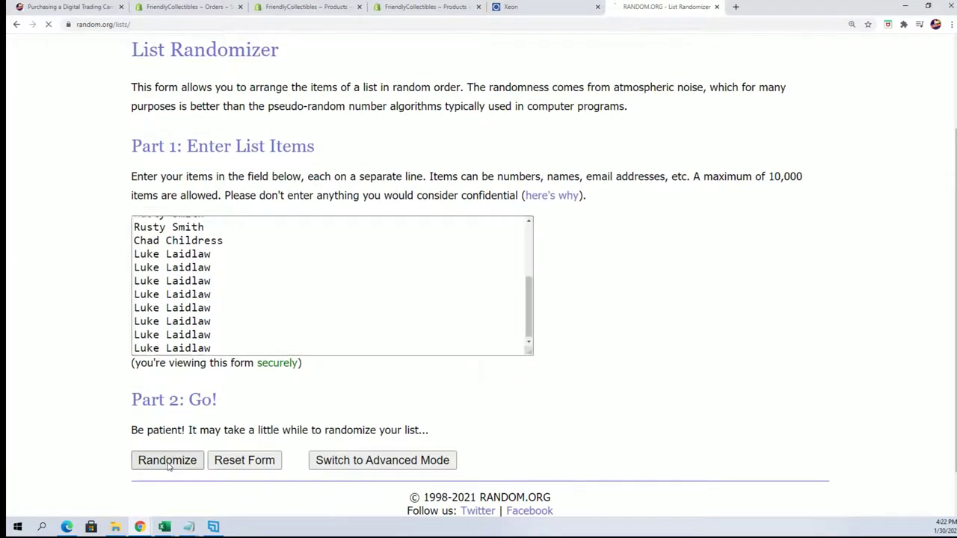
{"action": "left_click", "coordinate": [164, 459]}
Reshuffle the owner-name list six more times with Again!
{"action": "scroll", "coordinate": [160, 454], "scroll_direction": "down", "scroll_amount": 3}
{"action": "left_click", "coordinate": [154, 417]}
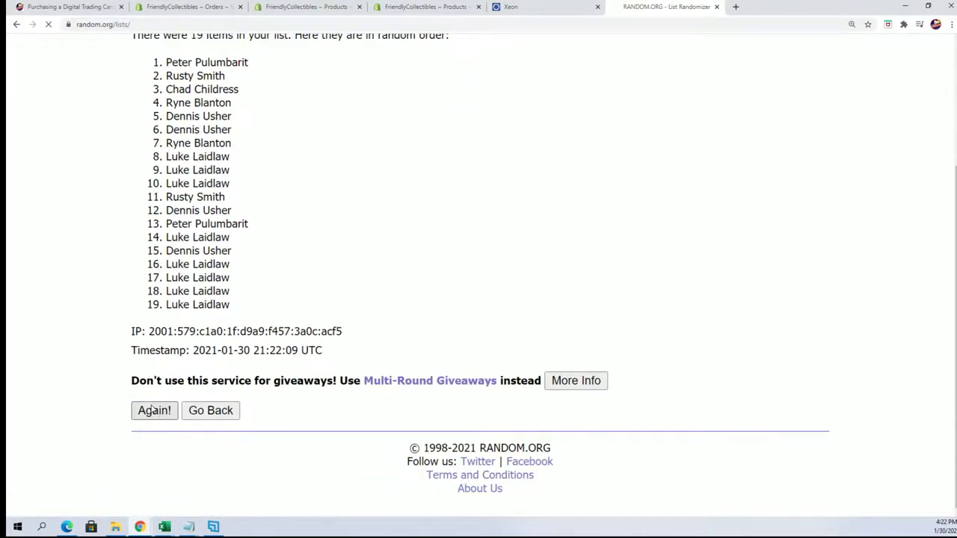
{"action": "left_click", "coordinate": [155, 412]}
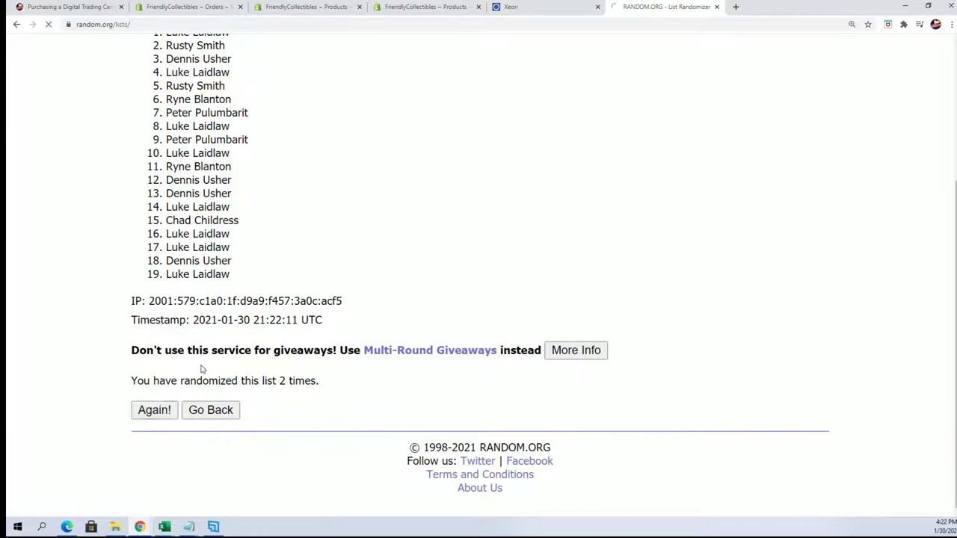
{"action": "left_click", "coordinate": [156, 408]}
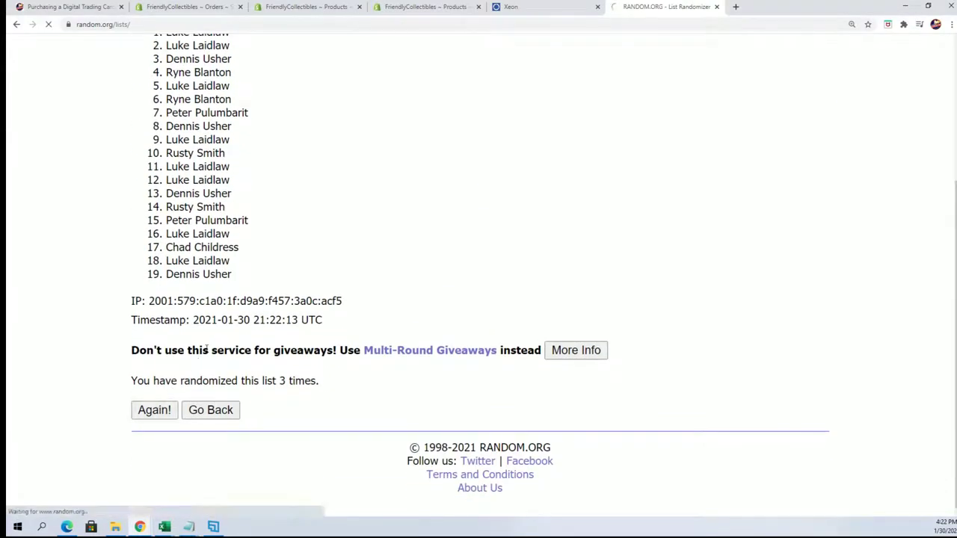
{"action": "left_click", "coordinate": [143, 408]}
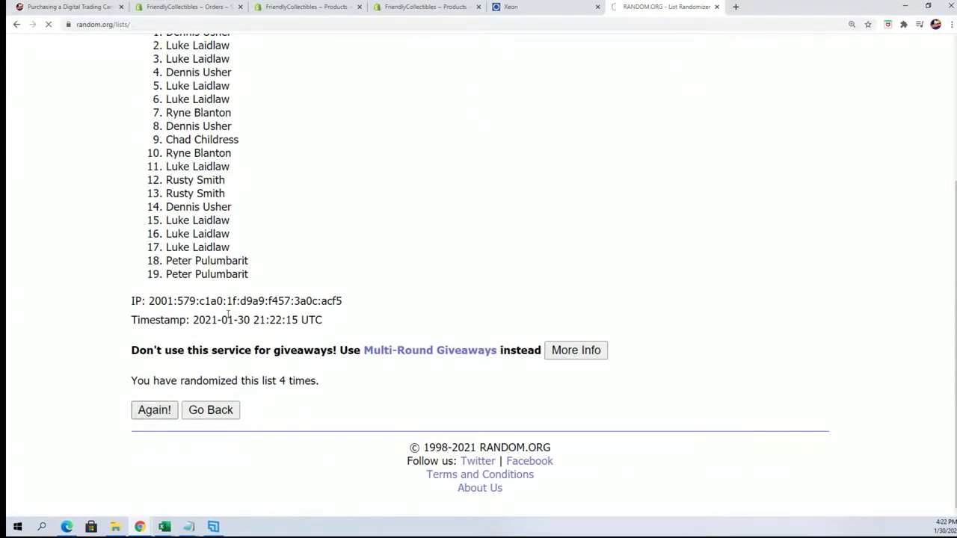
{"action": "left_click", "coordinate": [159, 410]}
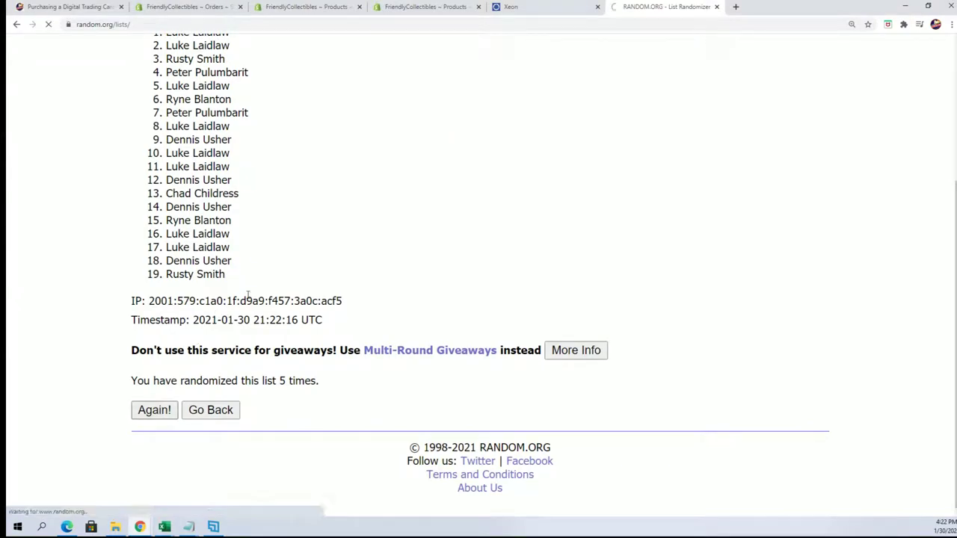
{"action": "left_click", "coordinate": [155, 416]}
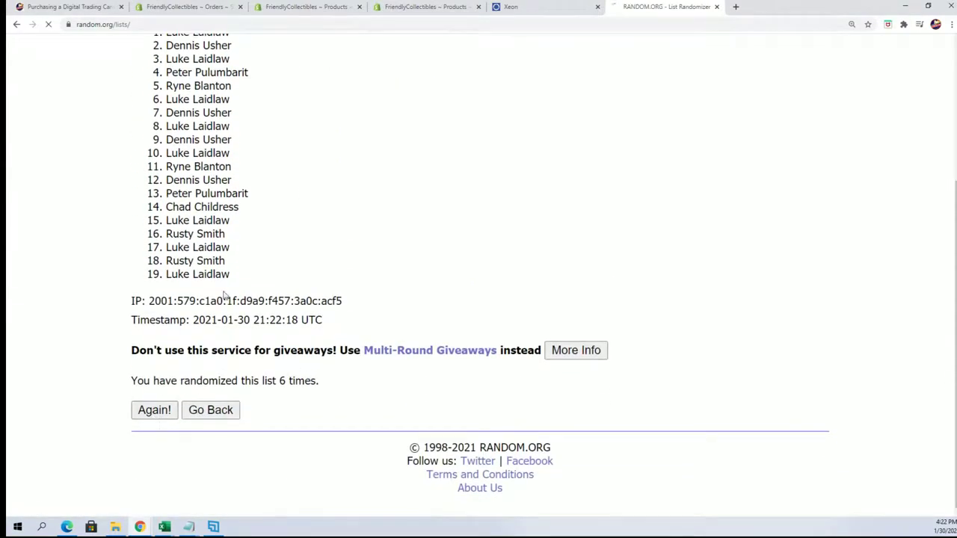
Copy the final shuffled owner-name list and switch to the Excel sheet.
{"action": "mouse_move", "coordinate": [165, 137]}
{"action": "left_mouse_down"}
{"action": "mouse_move", "coordinate": [232, 192]}
{"action": "mouse_move", "coordinate": [241, 388]}
{"action": "left_mouse_up"}
{"action": "right_click", "coordinate": [213, 340]}
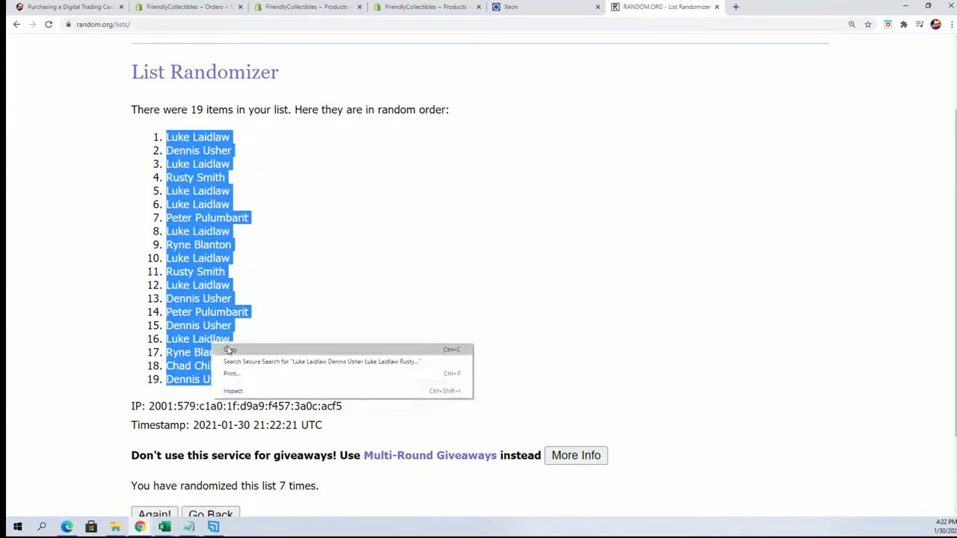
{"action": "left_click", "coordinate": [321, 350]}
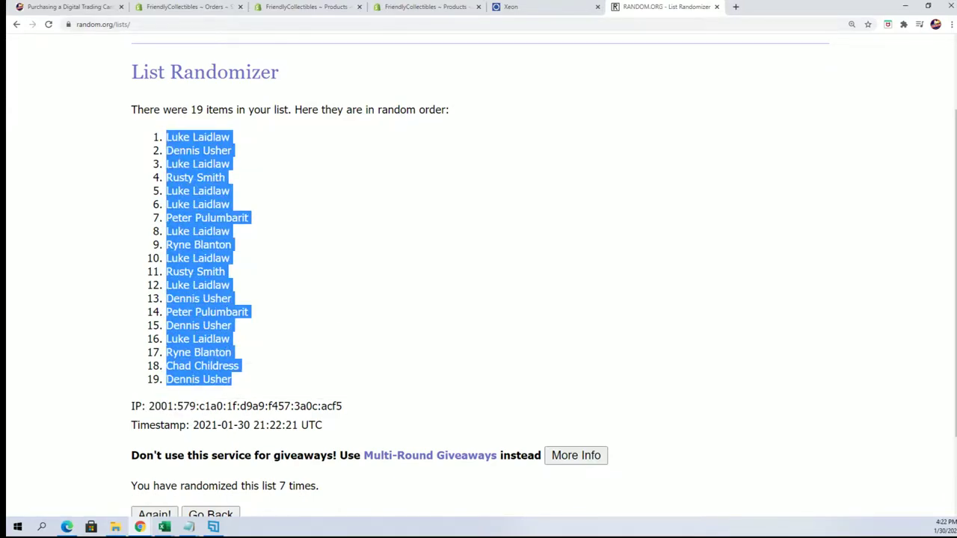
{"action": "key", "text": "alt+Tab"}
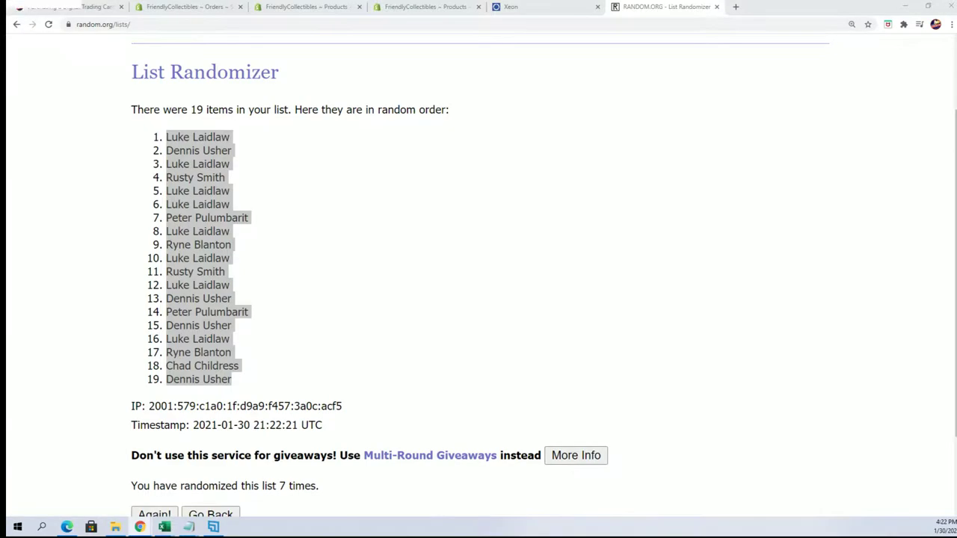
{"action": "key", "text": "alt+Tab"}
Paste the shuffled names into A2:A20 as Unicode Text, then select cell B2.
{"action": "right_click", "coordinate": [56, 151]}
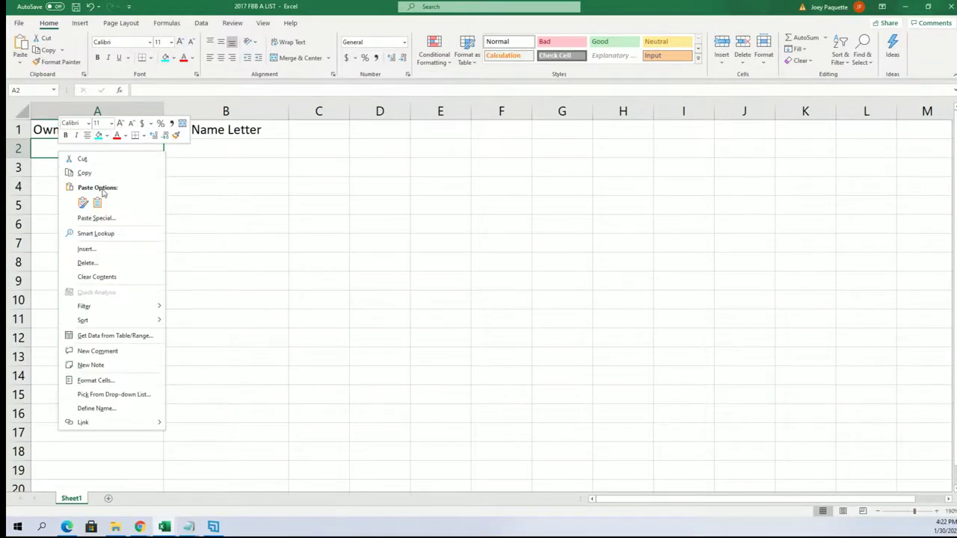
{"action": "left_click", "coordinate": [91, 217]}
{"action": "left_click", "coordinate": [19, 154]}
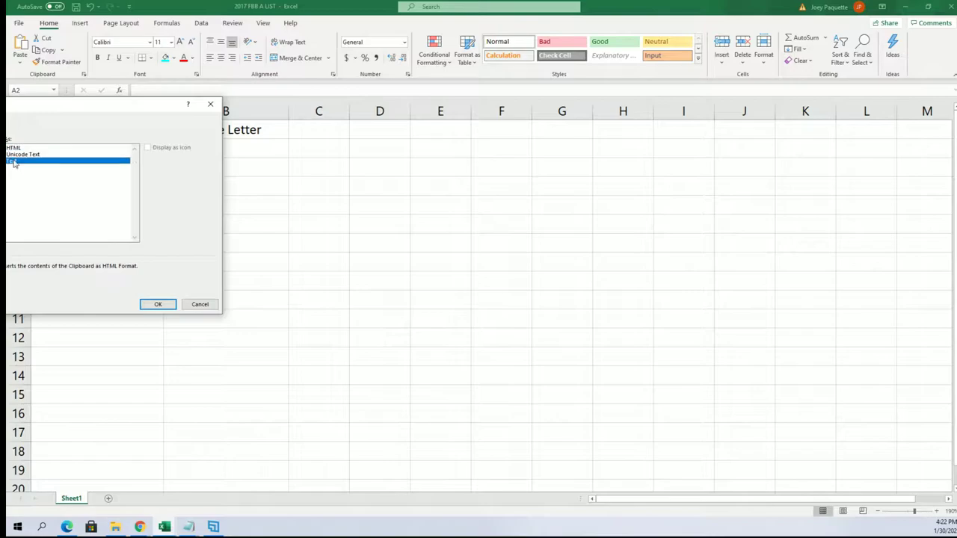
{"action": "left_click", "coordinate": [158, 304]}
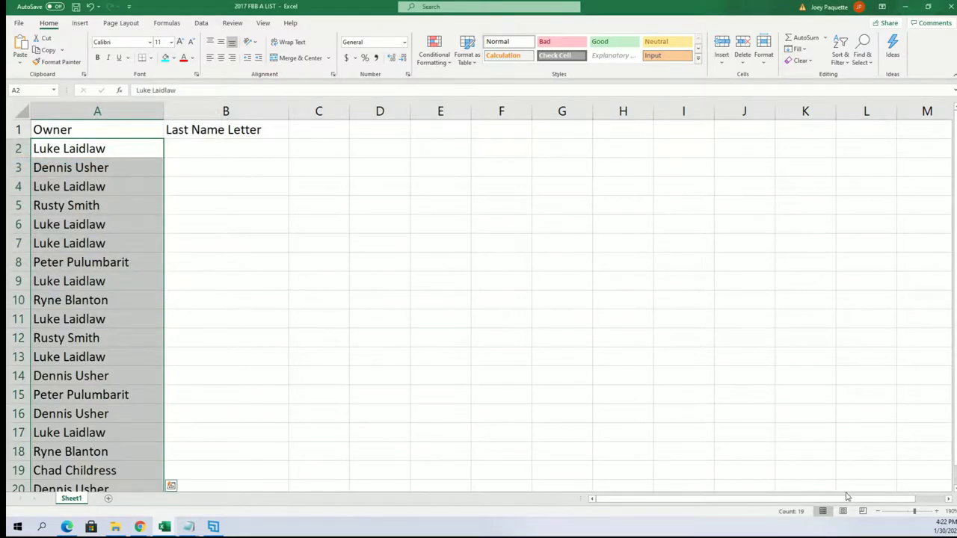
{"action": "scroll", "coordinate": [515, 275], "scroll_direction": "down", "scroll_amount": 2, "text": "ctrl"}
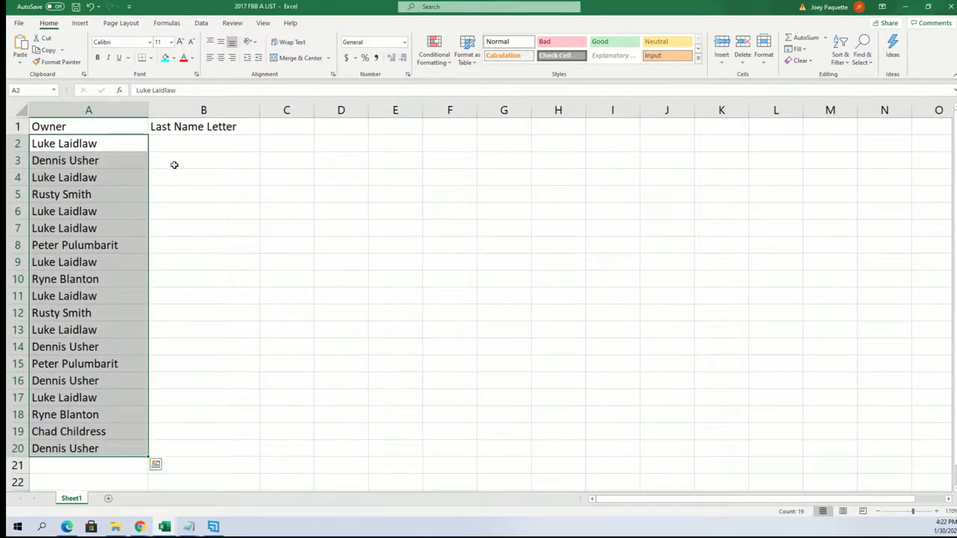
{"action": "left_click", "coordinate": [169, 147]}
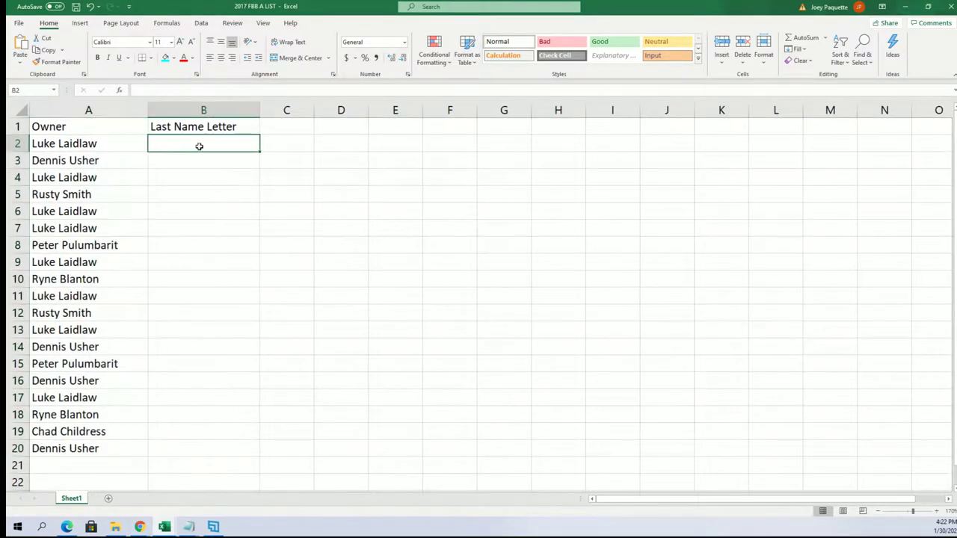
Start a fresh List Randomizer form and copy the A–W letter list from Notepad.
{"action": "left_click", "coordinate": [906, 7]}
{"action": "scroll", "coordinate": [662, 92], "scroll_direction": "up", "scroll_amount": 1}
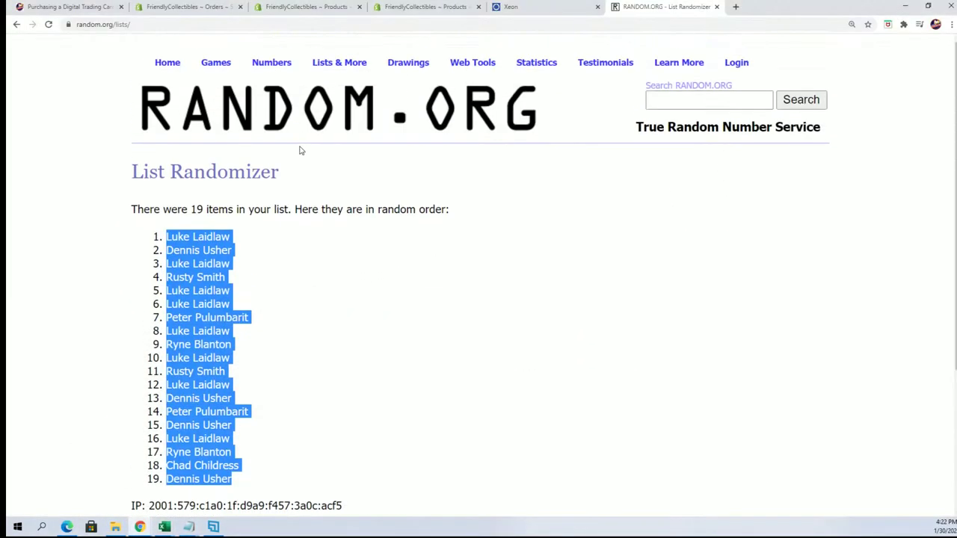
{"action": "left_click", "coordinate": [336, 81]}
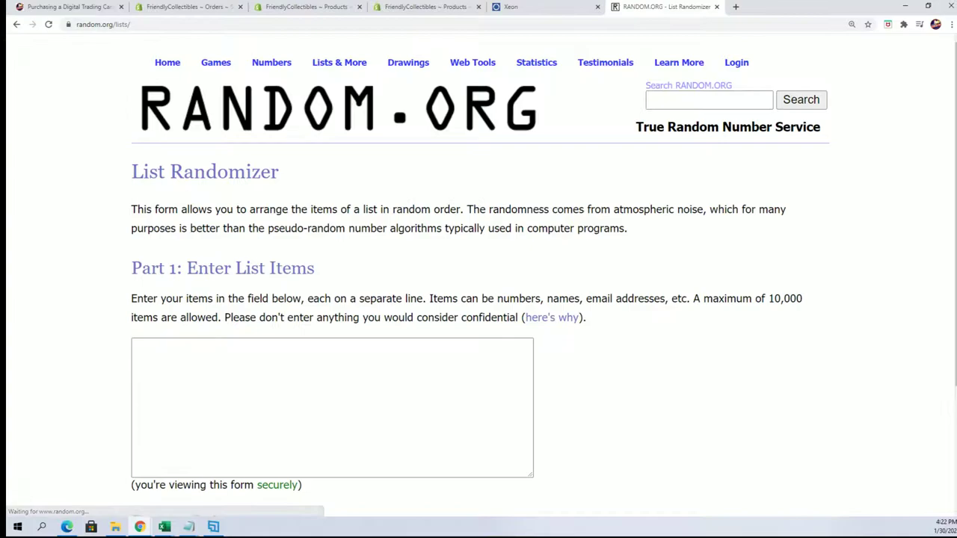
{"action": "key", "text": "alt+Tab"}
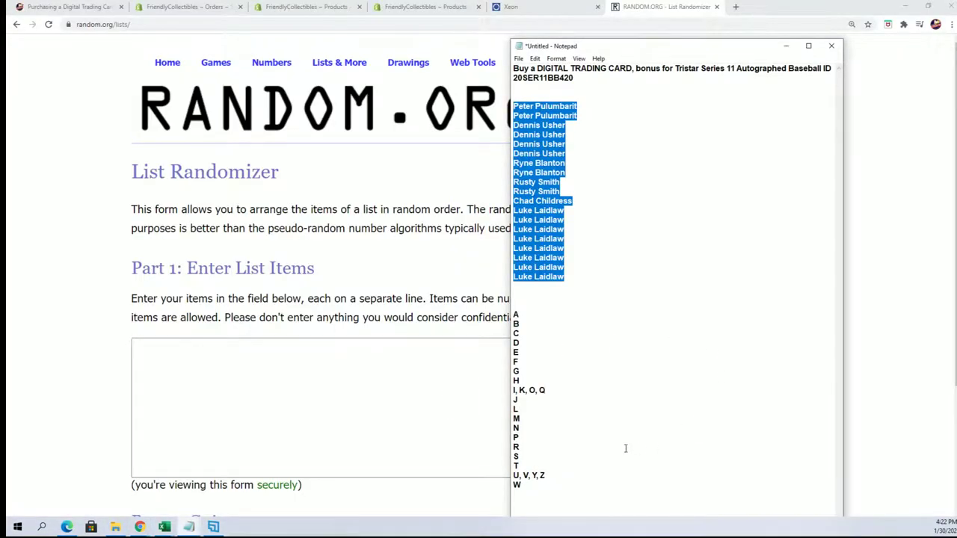
{"action": "left_click_drag", "start_coordinate": [532, 484], "coordinate": [514, 313]}
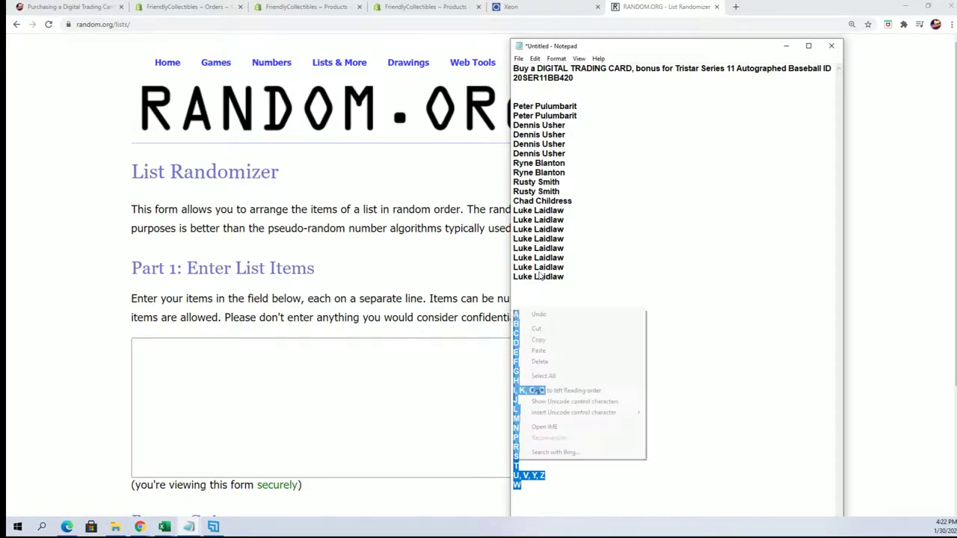
{"action": "right_click", "coordinate": [514, 313]}
{"action": "left_click", "coordinate": [539, 340]}
Paste the letter list into the randomizer box and randomize it.
{"action": "left_click", "coordinate": [150, 355]}
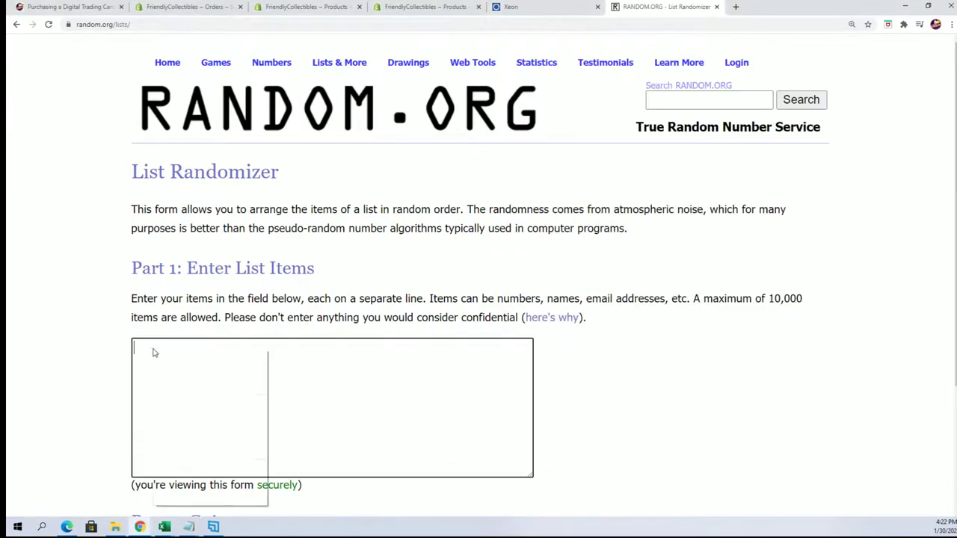
{"action": "right_click", "coordinate": [153, 350]}
{"action": "left_click", "coordinate": [178, 427]}
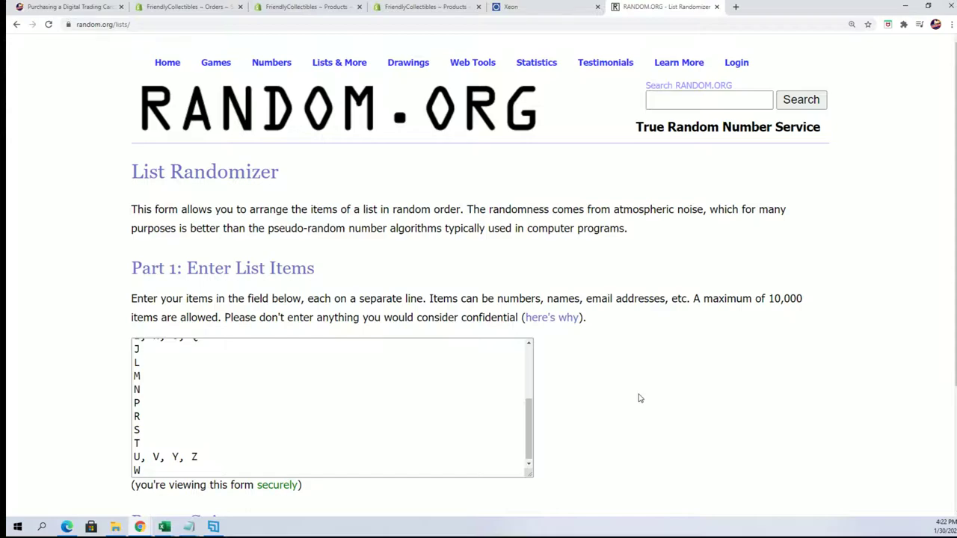
{"action": "scroll", "coordinate": [634, 392], "scroll_direction": "down", "scroll_amount": 3}
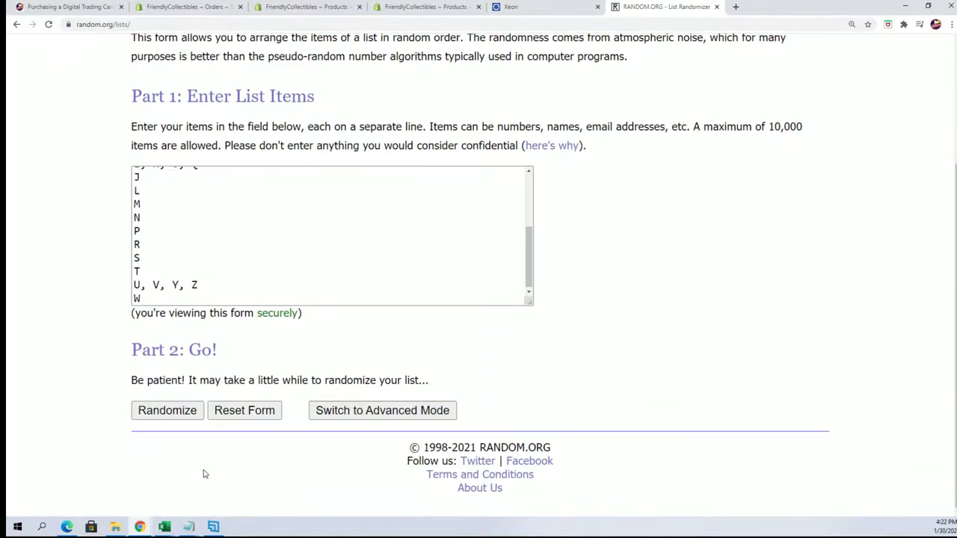
{"action": "left_click", "coordinate": [170, 411]}
Reshuffle the letter list six more times with Again!
{"action": "scroll", "coordinate": [188, 247], "scroll_direction": "down", "scroll_amount": 3}
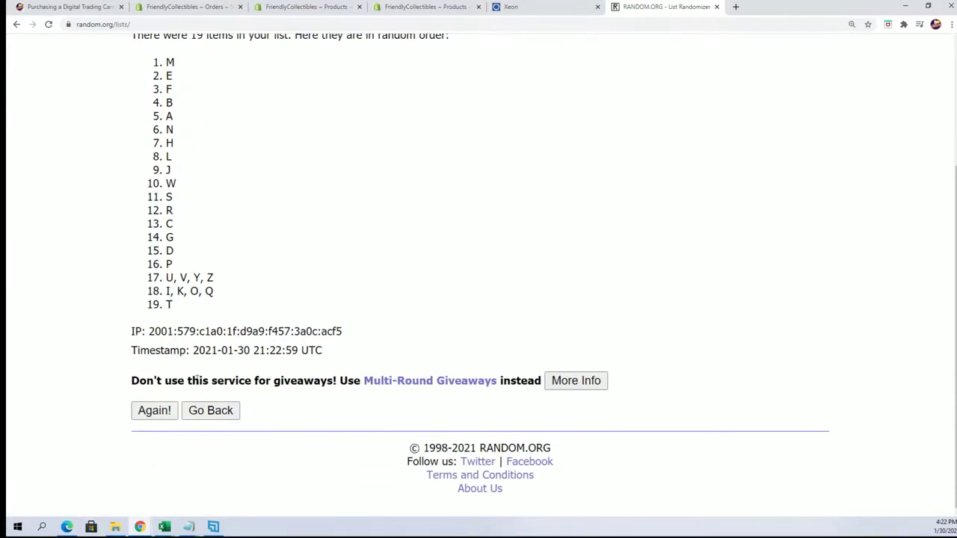
{"action": "left_click", "coordinate": [155, 409]}
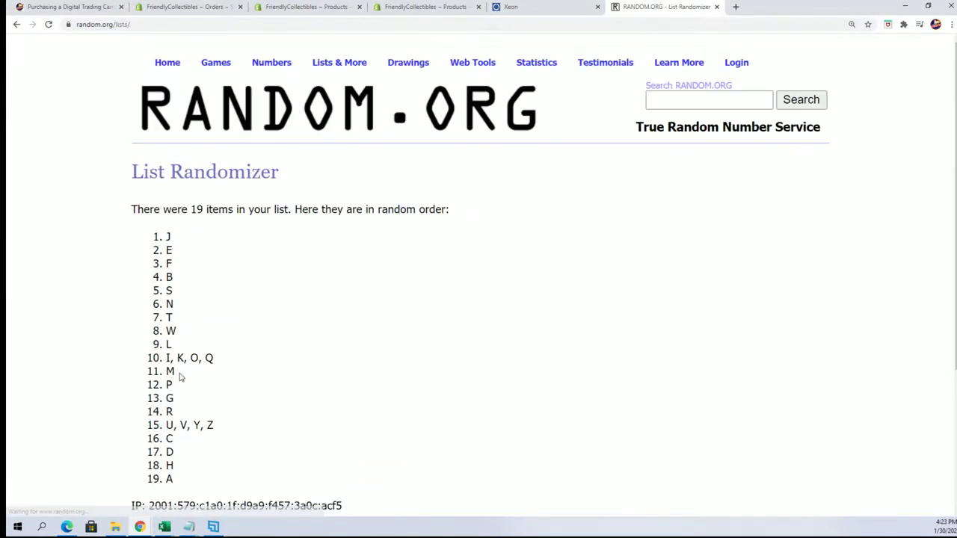
{"action": "scroll", "coordinate": [151, 370], "scroll_direction": "down", "scroll_amount": 4}
{"action": "left_click", "coordinate": [161, 415]}
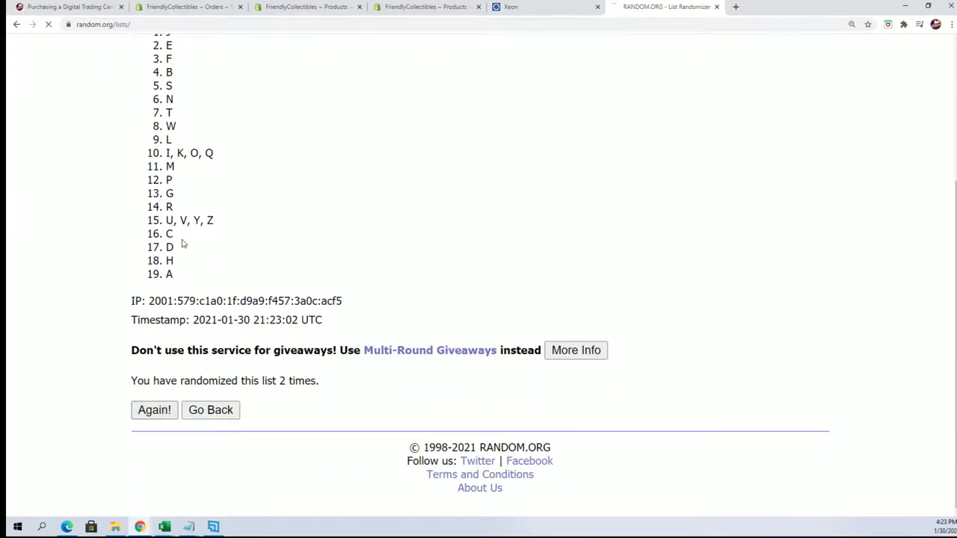
{"action": "scroll", "coordinate": [212, 271], "scroll_direction": "down", "scroll_amount": 4}
{"action": "left_click", "coordinate": [164, 415]}
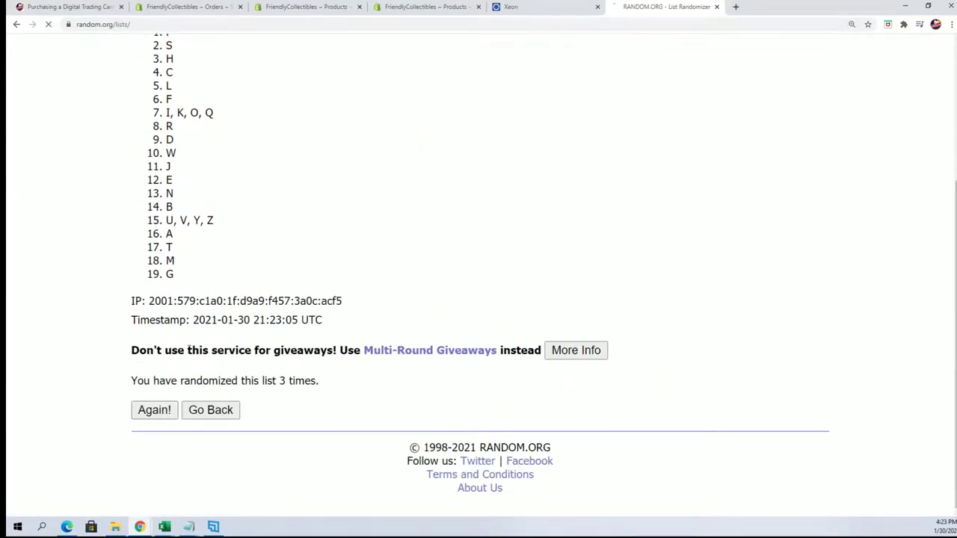
{"action": "scroll", "coordinate": [249, 310], "scroll_direction": "down", "scroll_amount": 4}
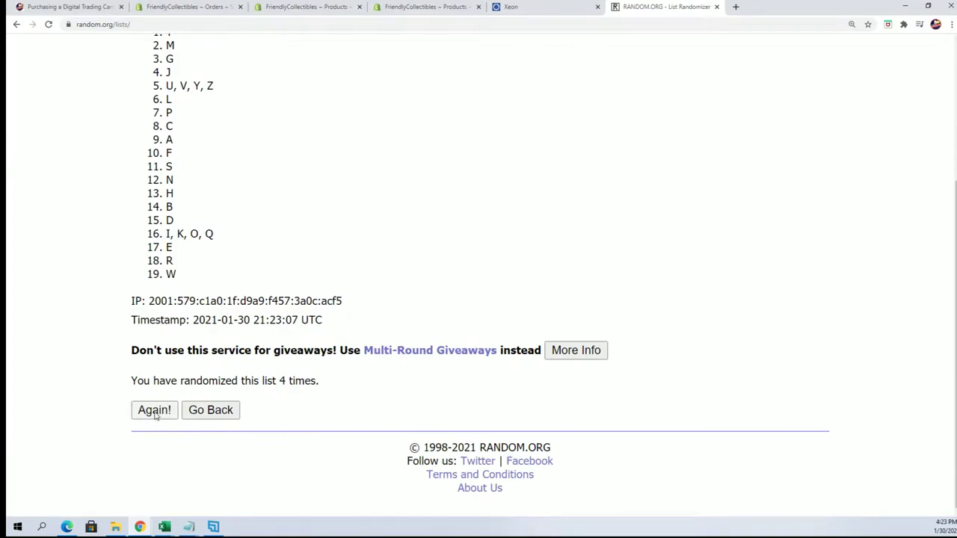
{"action": "left_click", "coordinate": [154, 412]}
{"action": "scroll", "coordinate": [218, 274], "scroll_direction": "down", "scroll_amount": 4}
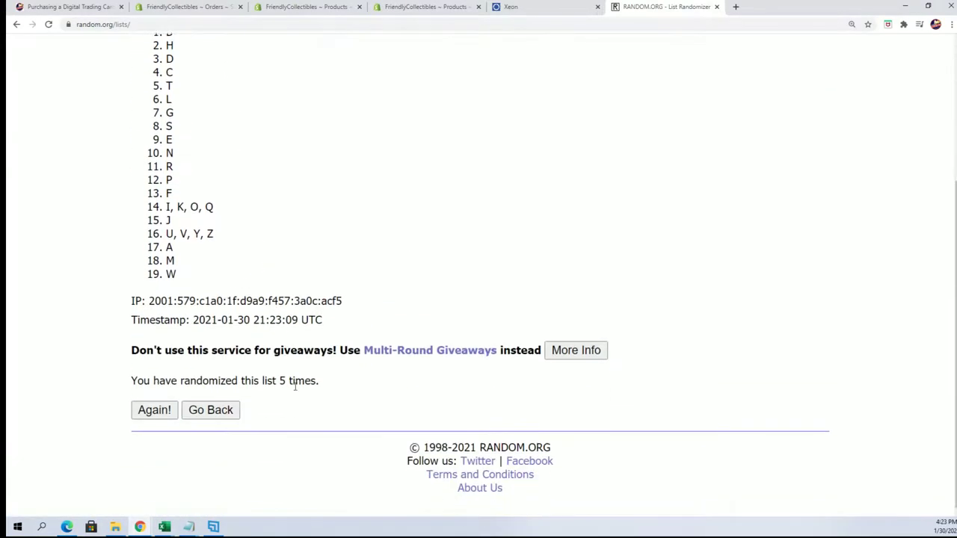
{"action": "left_click", "coordinate": [155, 411]}
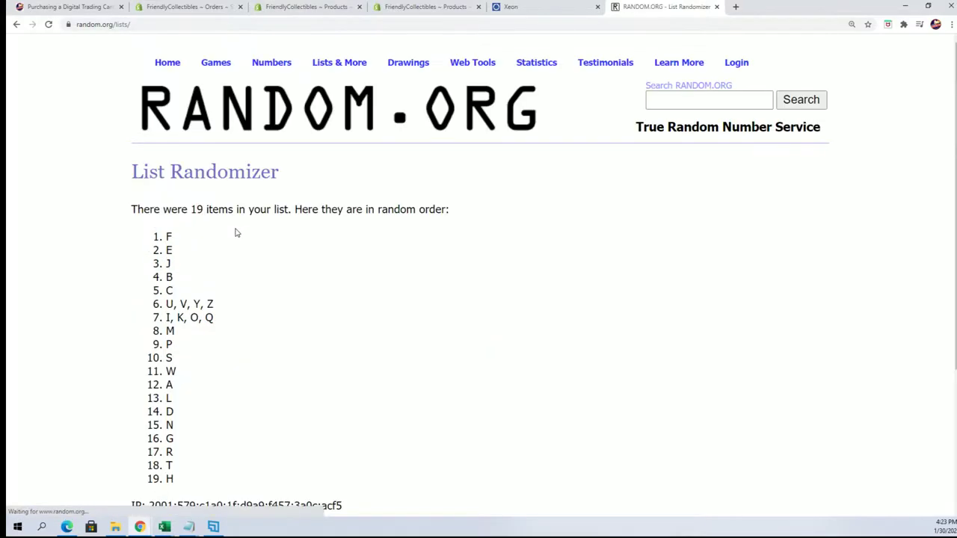
{"action": "scroll", "coordinate": [240, 229], "scroll_direction": "down", "scroll_amount": 2}
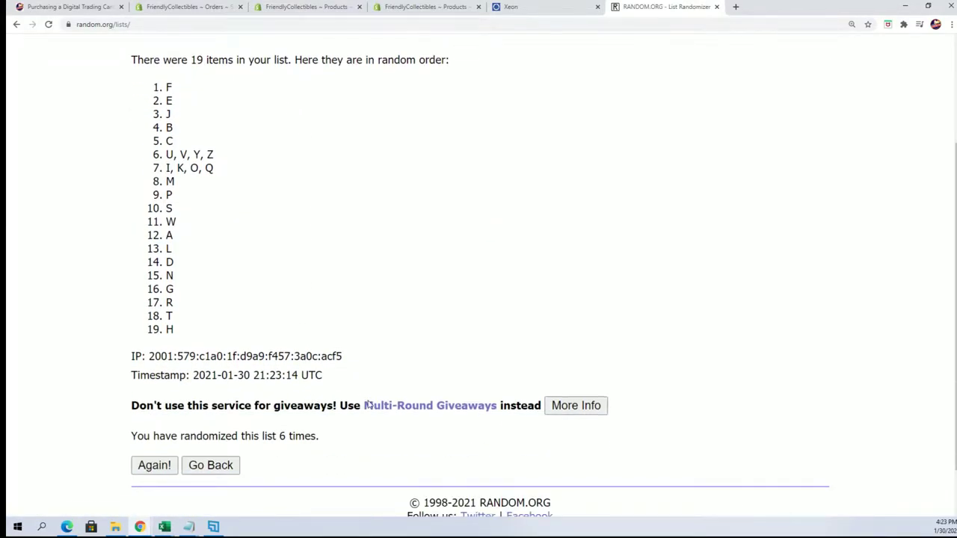
{"action": "left_click", "coordinate": [154, 465]}
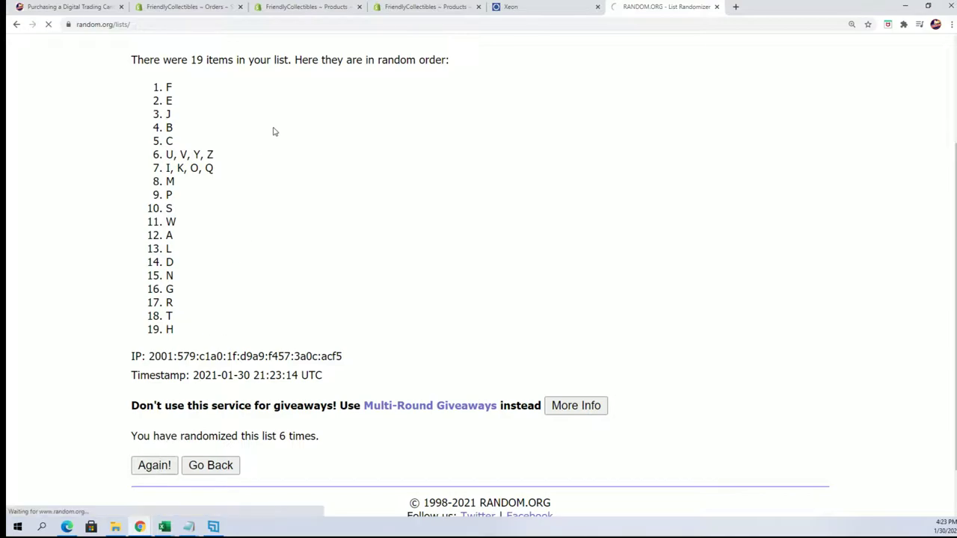
Copy the final letter order, beginning H, R, B, and return to Excel.
{"action": "scroll", "coordinate": [225, 142], "scroll_direction": "down", "scroll_amount": 1}
{"action": "left_click_drag", "start_coordinate": [166, 132], "coordinate": [188, 382]}
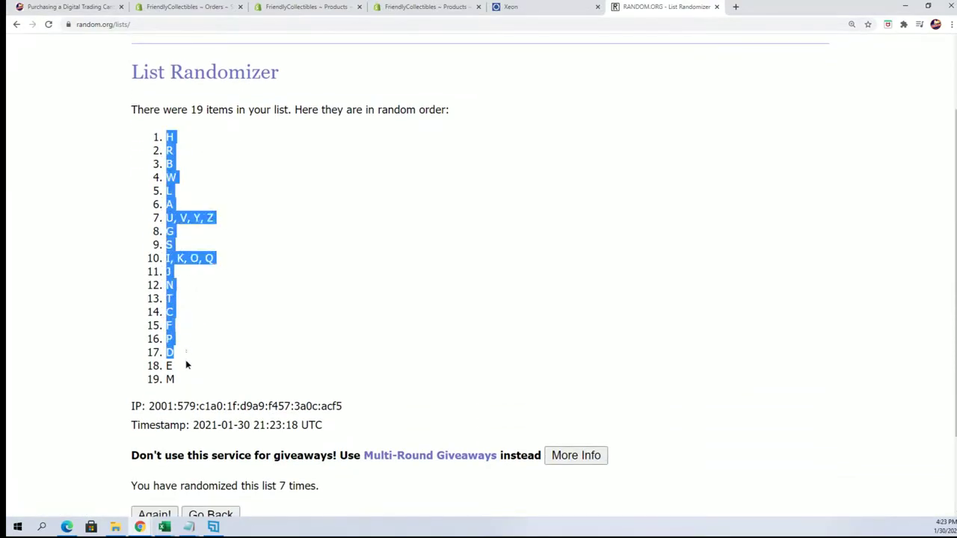
{"action": "right_click", "coordinate": [172, 357]}
{"action": "left_click", "coordinate": [190, 366]}
{"action": "scroll", "coordinate": [332, 299], "scroll_direction": "down", "scroll_amount": 2}
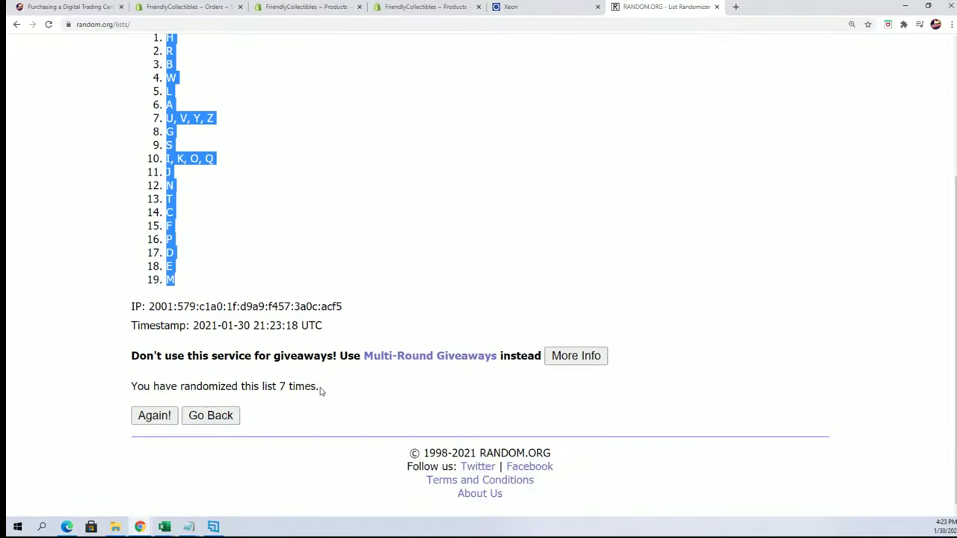
{"action": "scroll", "coordinate": [321, 391], "scroll_direction": "up", "scroll_amount": 2}
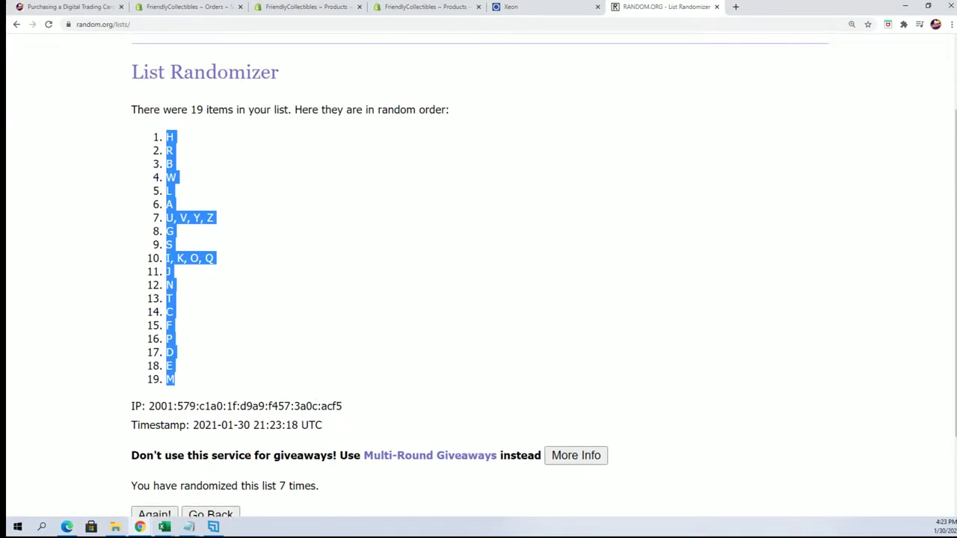
{"action": "key", "text": "alt+Tab"}
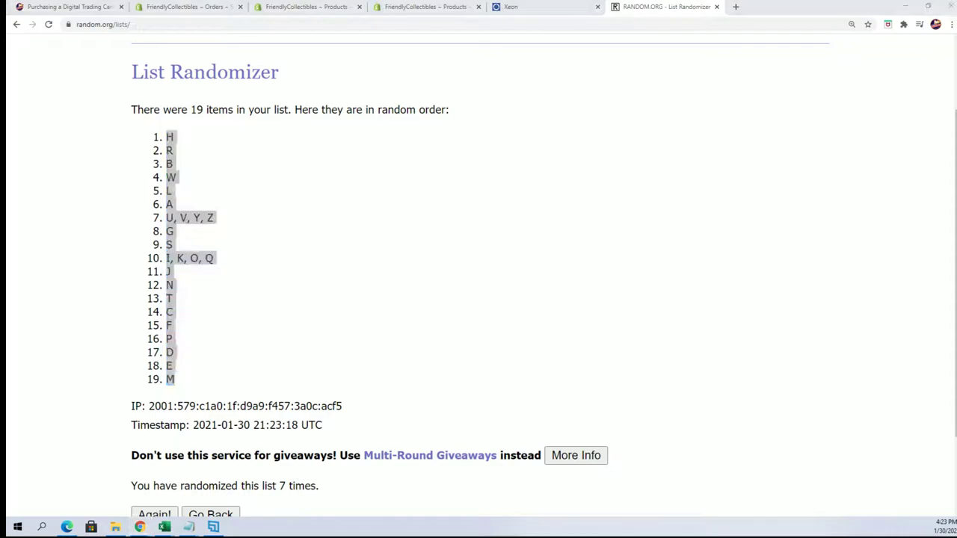
Paste the shuffled letters into B2:B20 as plain Text.
{"action": "right_click", "coordinate": [163, 144]}
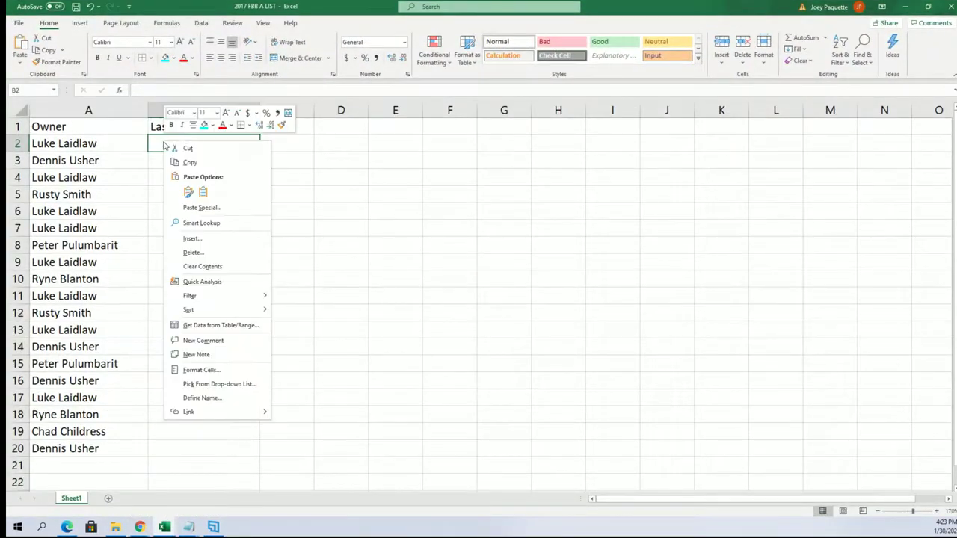
{"action": "left_click", "coordinate": [192, 207]}
{"action": "left_click", "coordinate": [111, 156]}
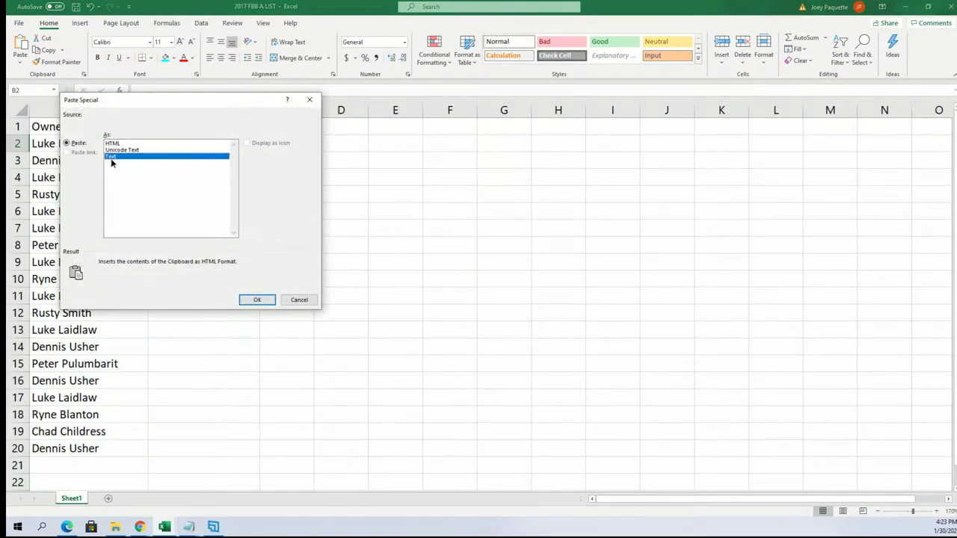
{"action": "left_click", "coordinate": [254, 299]}
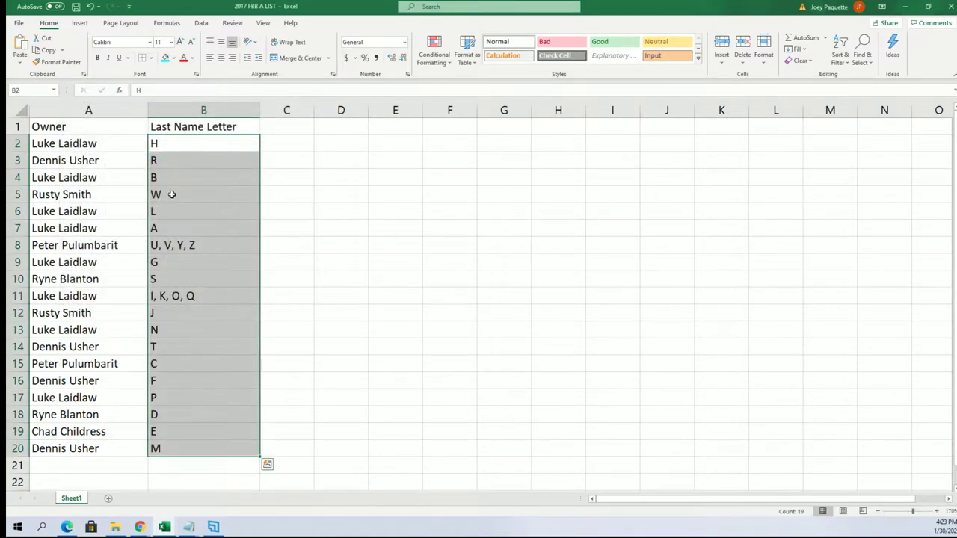
Narrow column A to fit the owner names and check cells B3 and A12.
{"action": "left_click", "coordinate": [142, 110]}
{"action": "left_click_drag", "start_coordinate": [147, 102], "coordinate": [121, 111]}
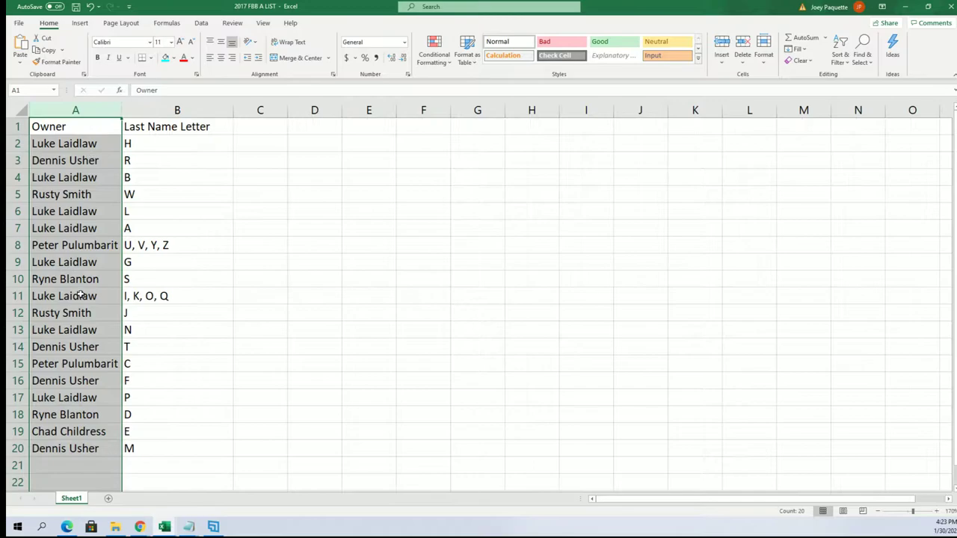
{"action": "left_click", "coordinate": [144, 159]}
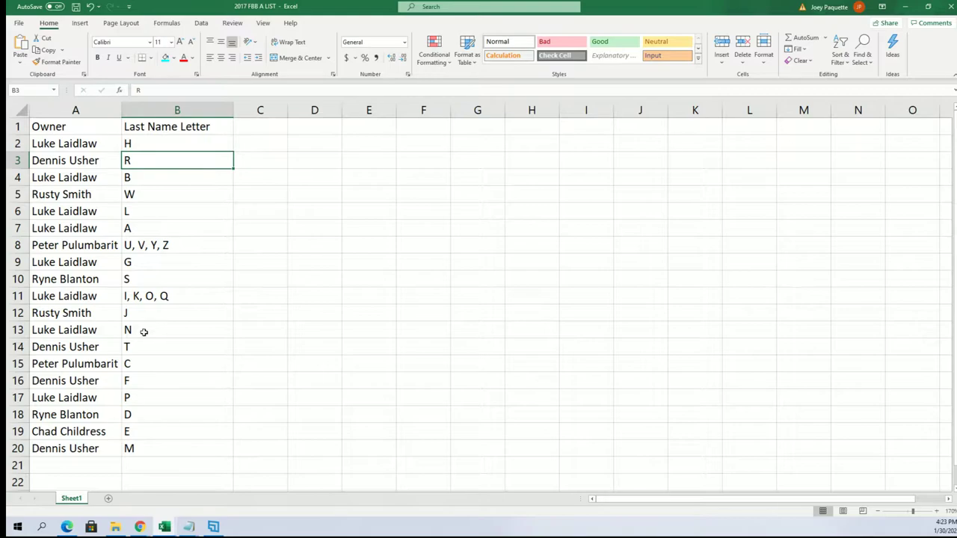
{"action": "left_click", "coordinate": [89, 314]}
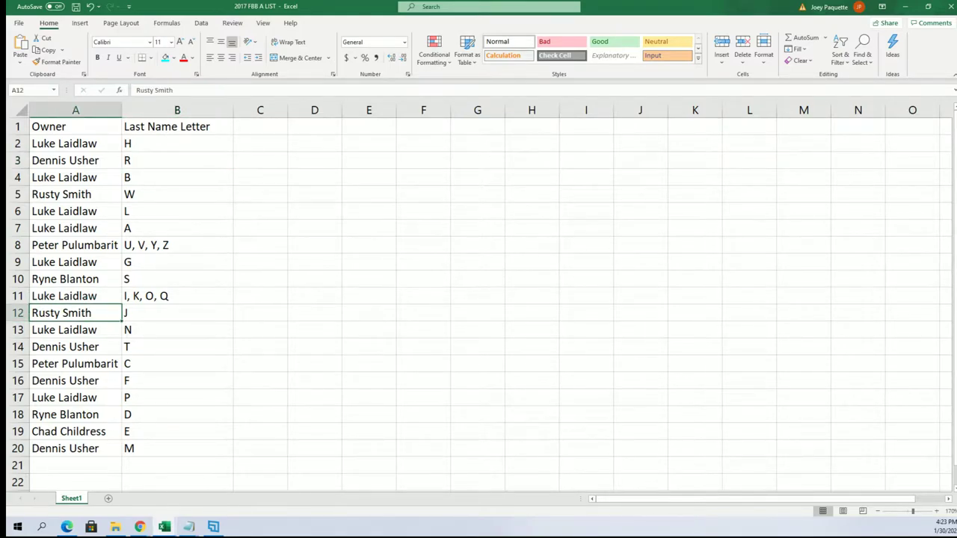